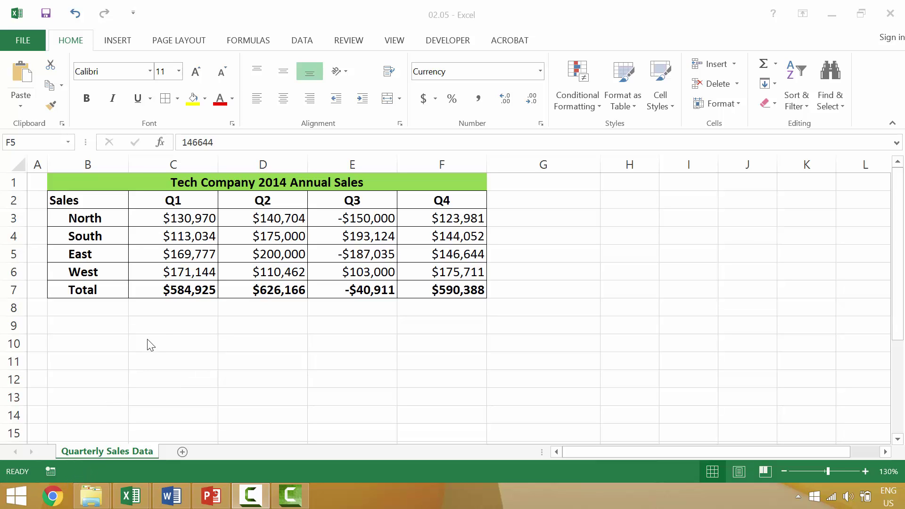
# - Examine the underlying contents of the Total label and the Q1 sales cells between North and West
pyautogui.click(183, 306)
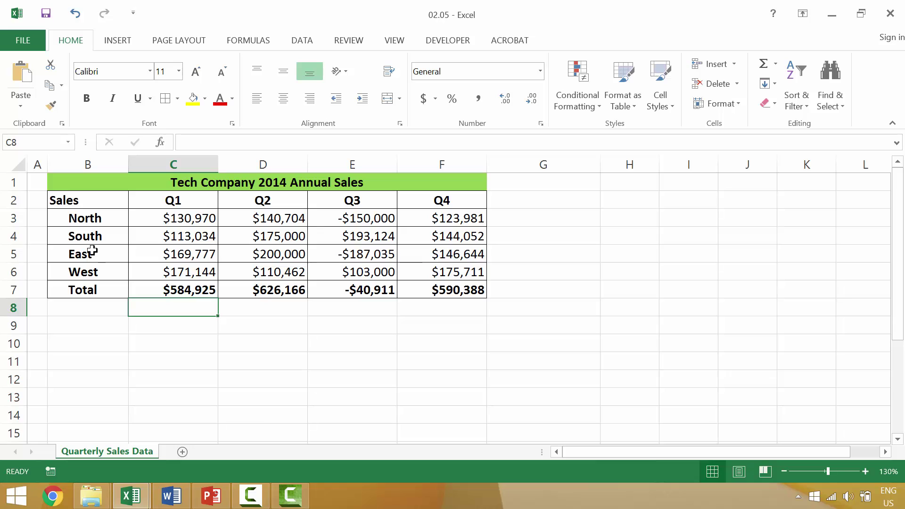
pyautogui.click(105, 292)
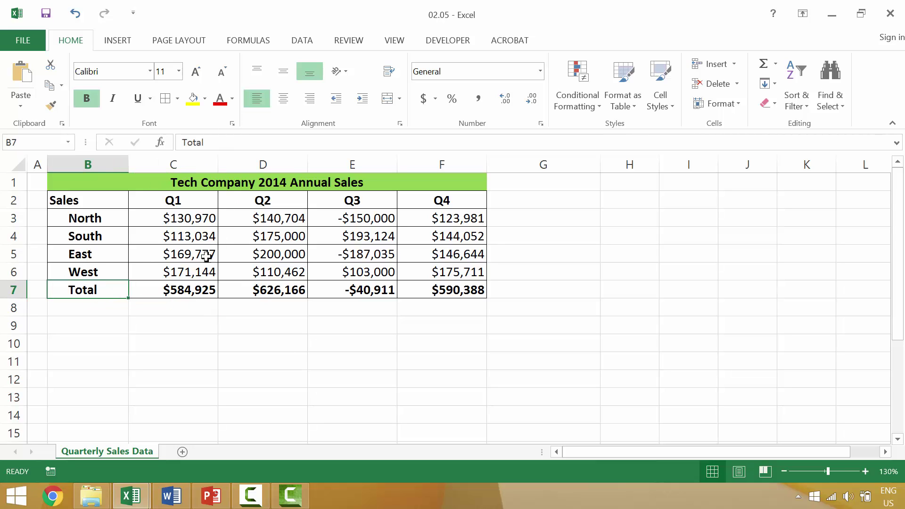
pyautogui.click(191, 271)
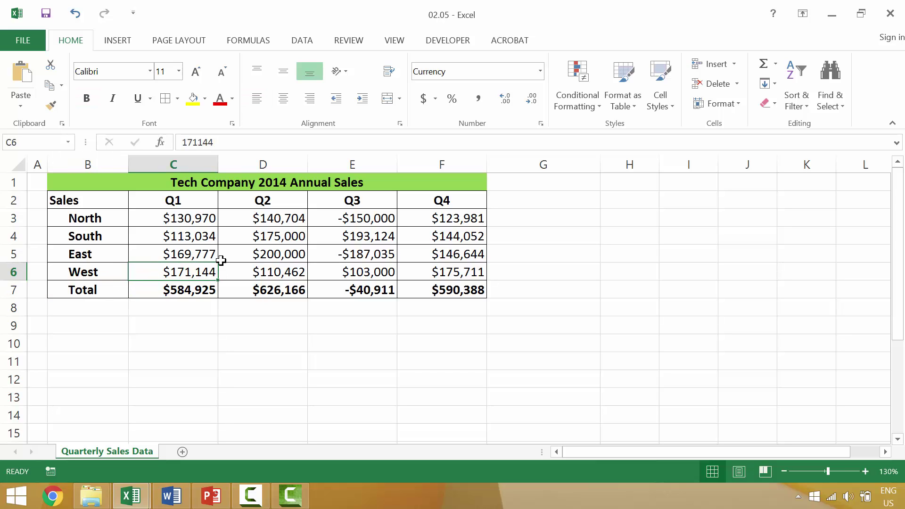
pyautogui.press('Up')
pyautogui.press('Up')
pyautogui.press('Up')
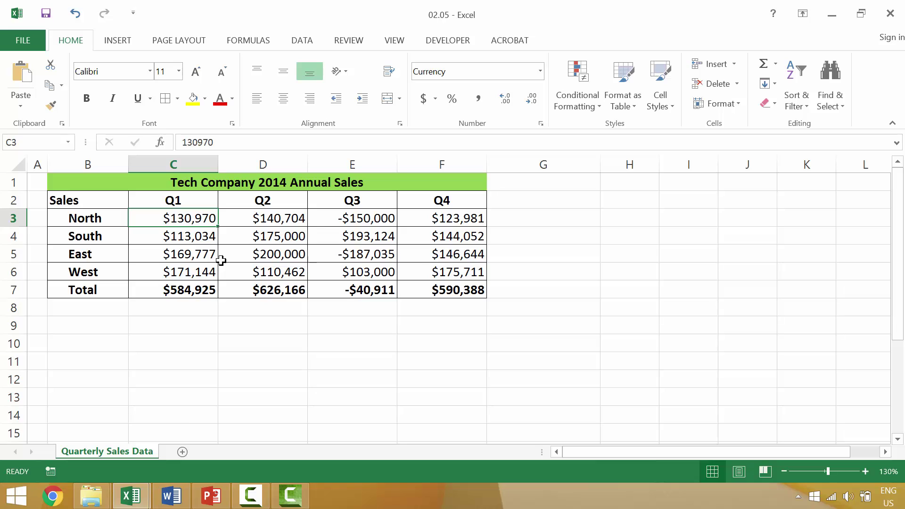
pyautogui.press('Down')
pyautogui.press('Down')
pyautogui.press('Down')
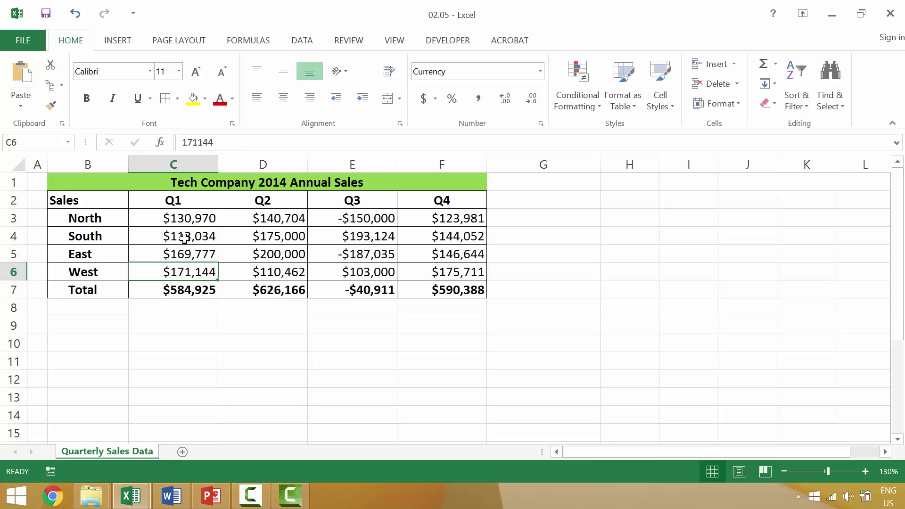
# - Open West's Q1 and Q2 sales cells for editing and compare their raw contents with the West label
pyautogui.click(209, 143)
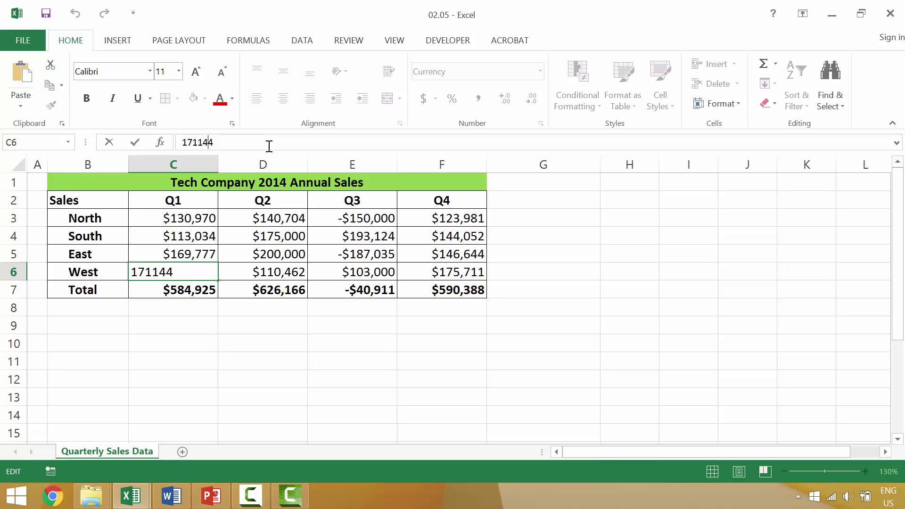
pyautogui.click(275, 270)
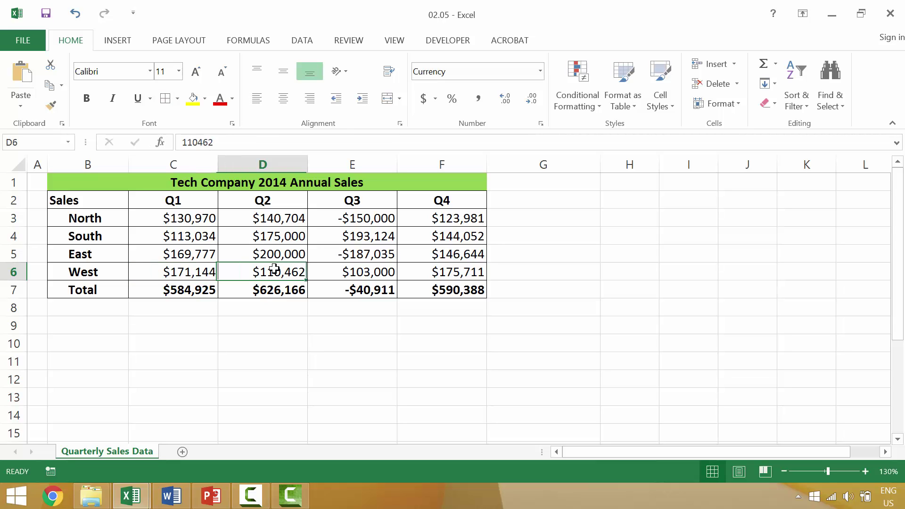
pyautogui.click(221, 143)
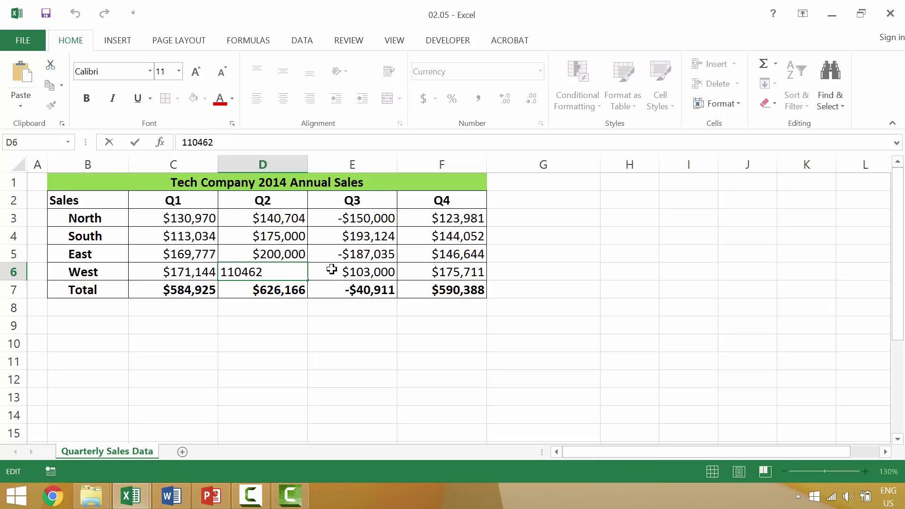
pyautogui.hotkey('ctrl', 'Return')
pyautogui.press('Left')
pyautogui.press('Left')
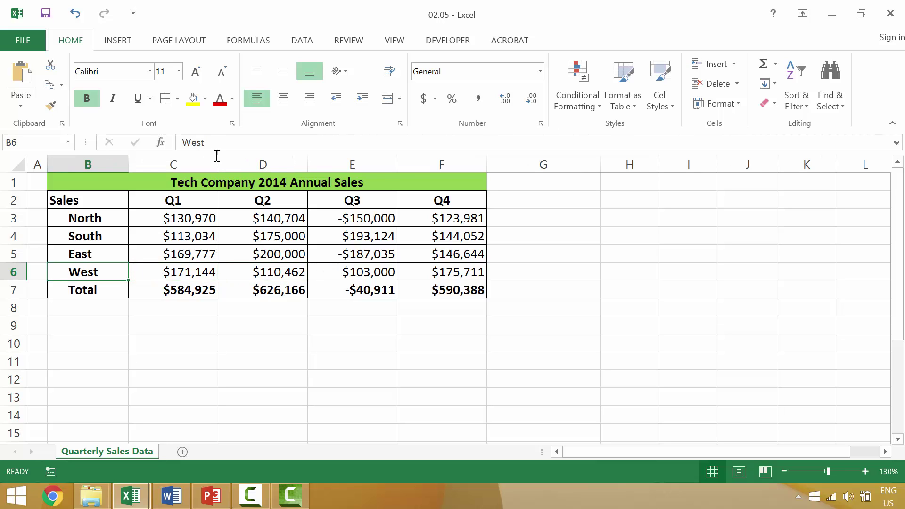
pyautogui.click(201, 267)
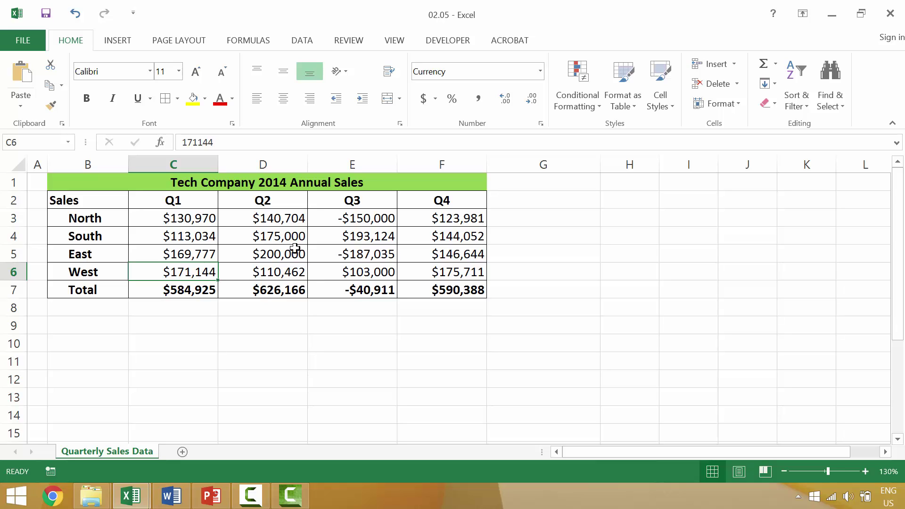
# - Replace the Q1 total formula in C7 with =C3+C4+C5+C6
pyautogui.click(180, 291)
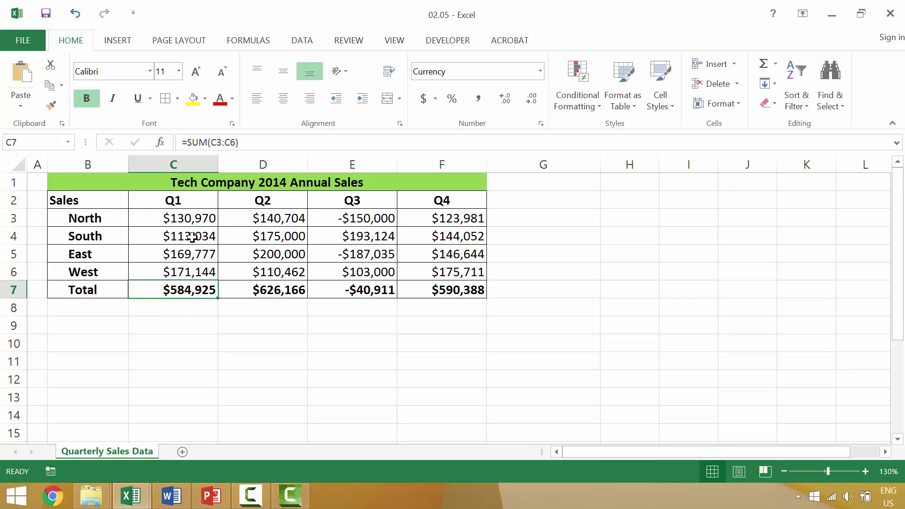
pyautogui.moveTo(189, 143); pyautogui.dragTo(314, 146)
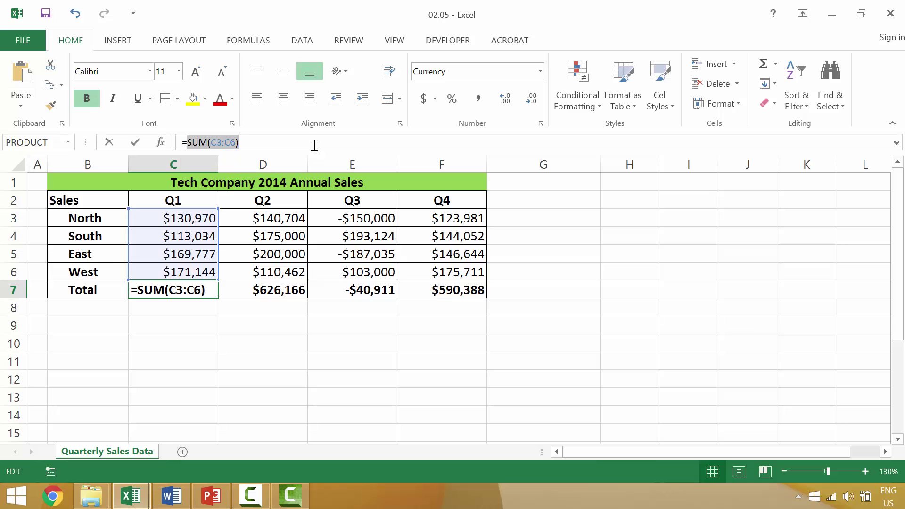
pyautogui.press('BackSpace')
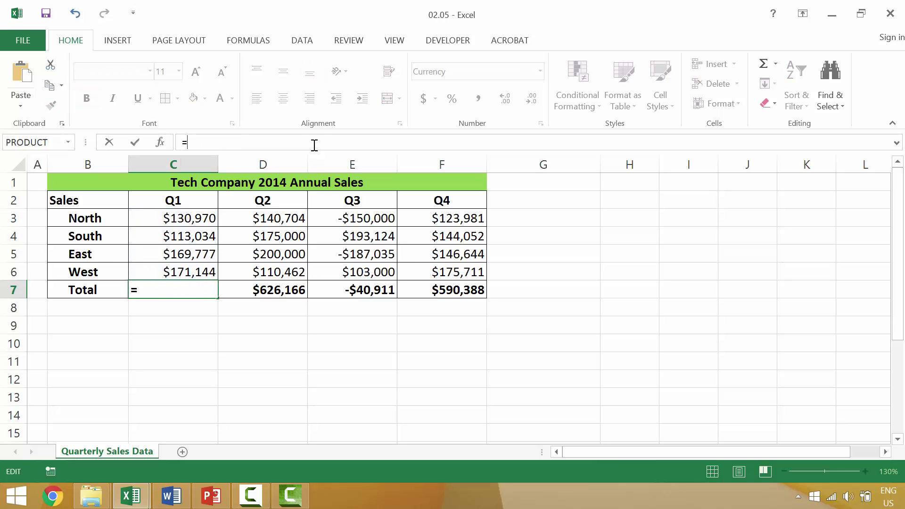
pyautogui.click(181, 214)
pyautogui.write('+')
pyautogui.click(177, 232)
pyautogui.write('+')
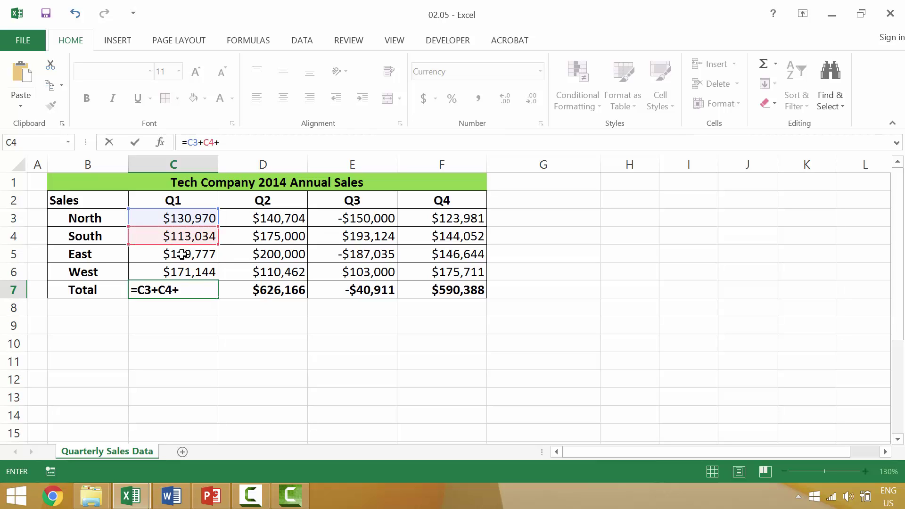
pyautogui.click(183, 252)
pyautogui.write('+')
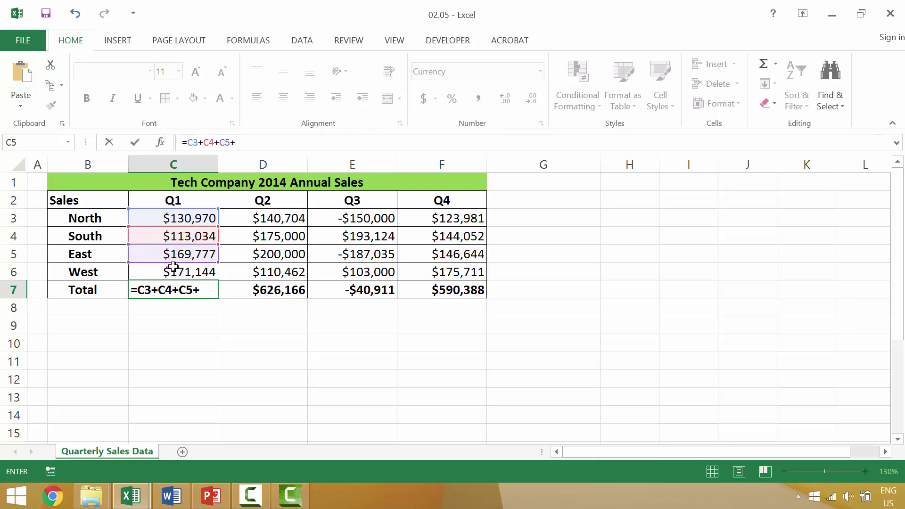
pyautogui.click(175, 272)
pyautogui.press('Return')
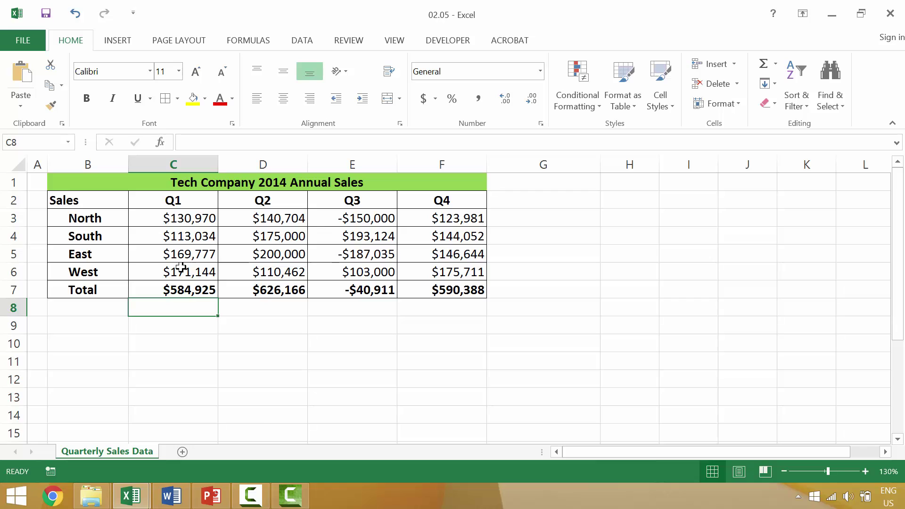
# - Compare the formula behind the Q1 total in C7 with the raw value behind West's Q1 sales in C6
pyautogui.click(194, 290)
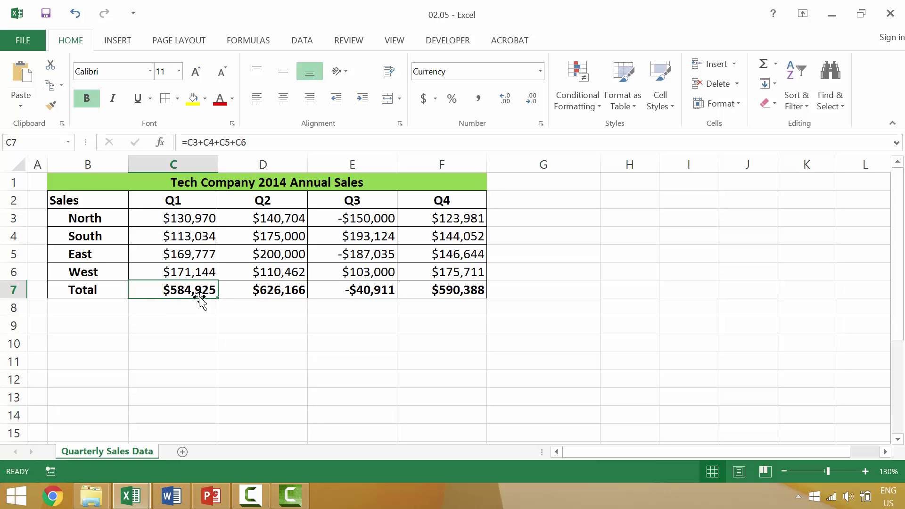
pyautogui.click(212, 309)
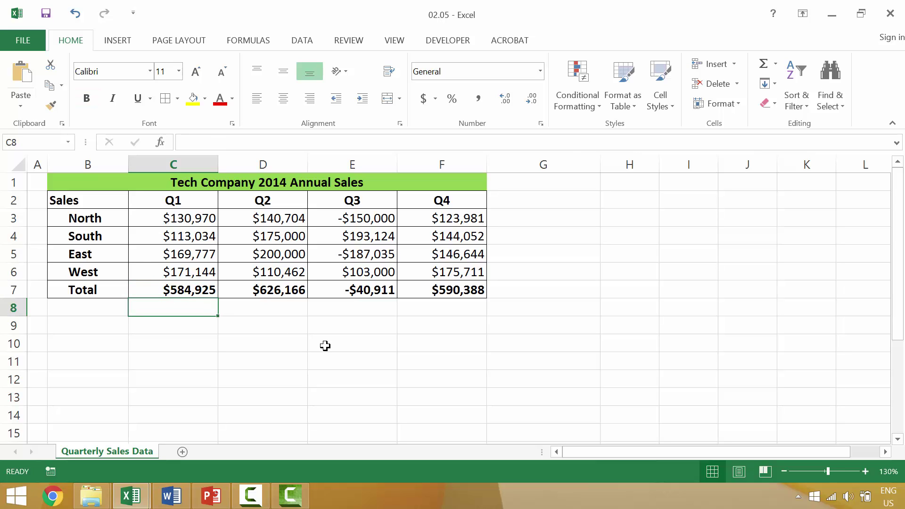
pyautogui.press('Up')
pyautogui.press('Up')
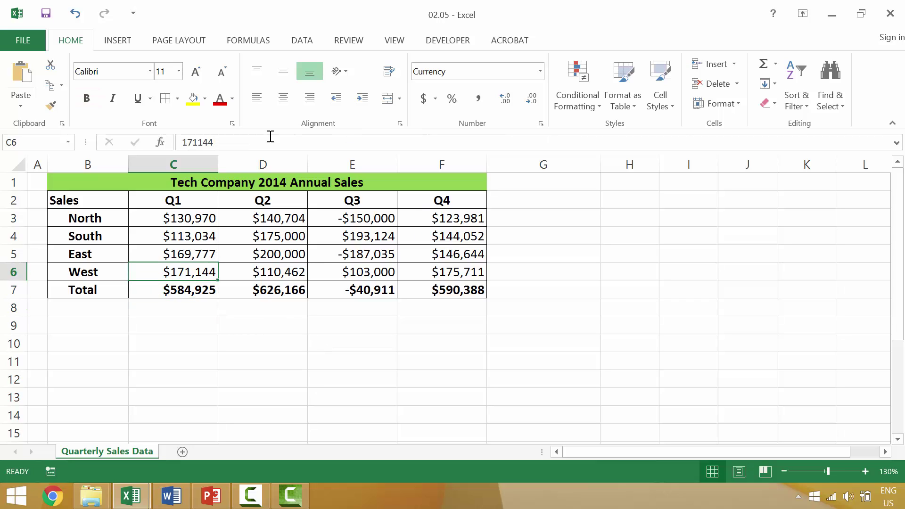
pyautogui.click(199, 141)
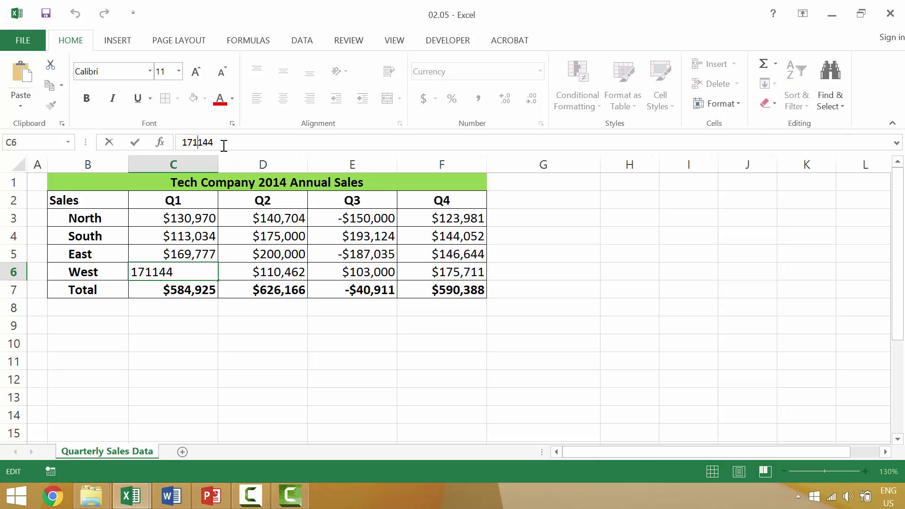
pyautogui.press('Return')
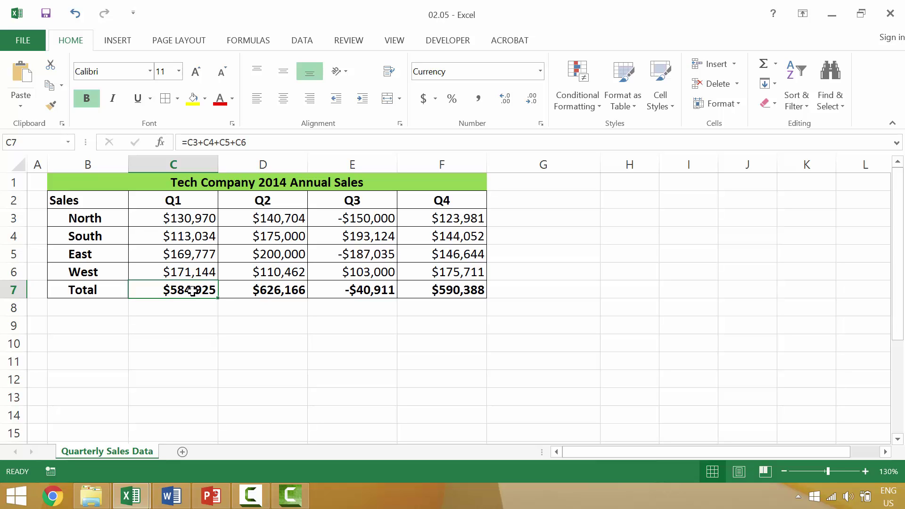
# - Examine the formulas behind the Q2, Q3 and Q4 totals in D7 through F7
pyautogui.click(243, 287)
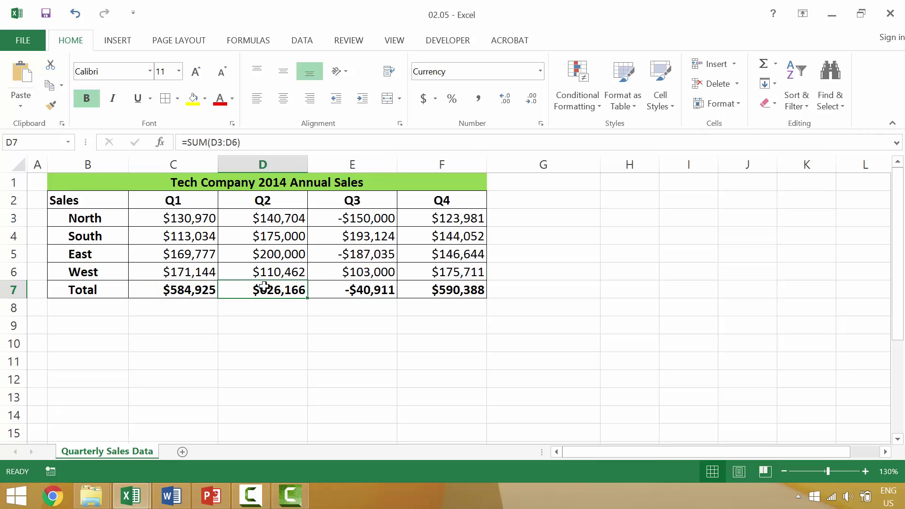
pyautogui.click(356, 289)
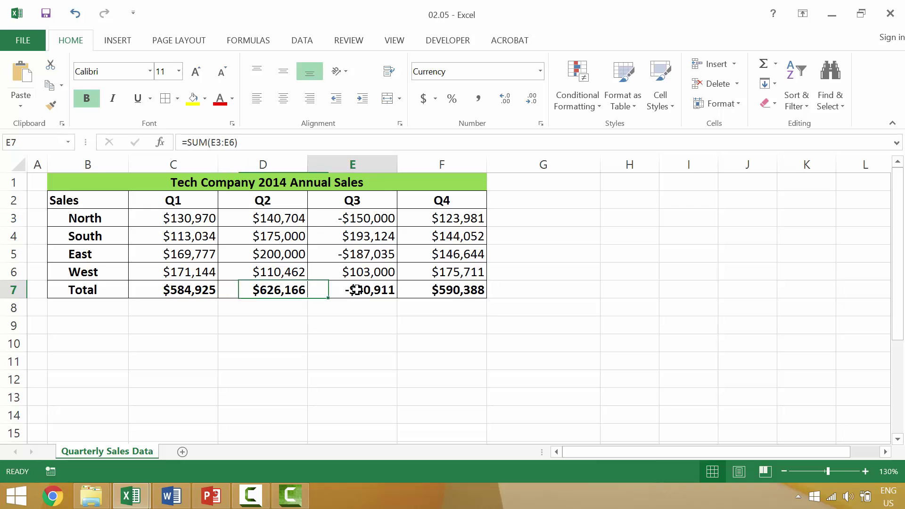
pyautogui.click(461, 288)
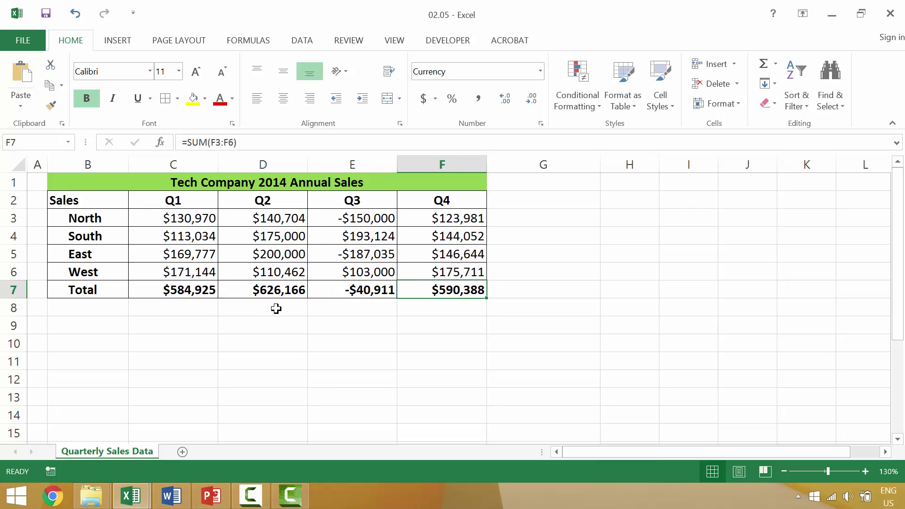
# - Change the Q4 total's SUM range in F7 to F3:F5, and set it back to F3:F6
pyautogui.click(252, 140)
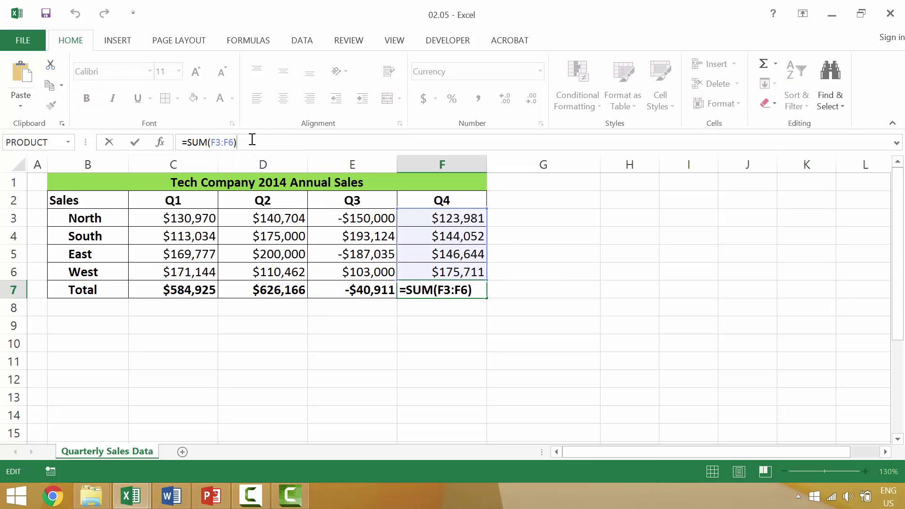
pyautogui.press('BackSpace')
pyautogui.press('BackSpace')
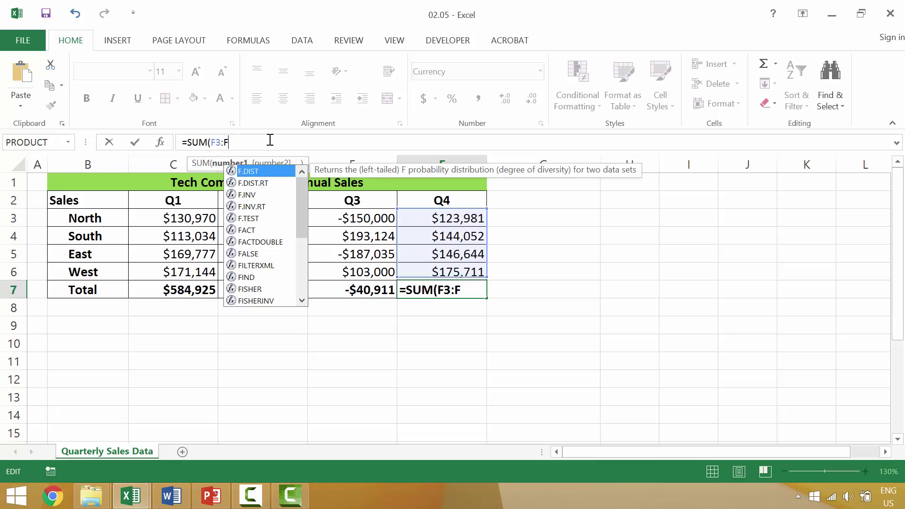
pyautogui.write('5')
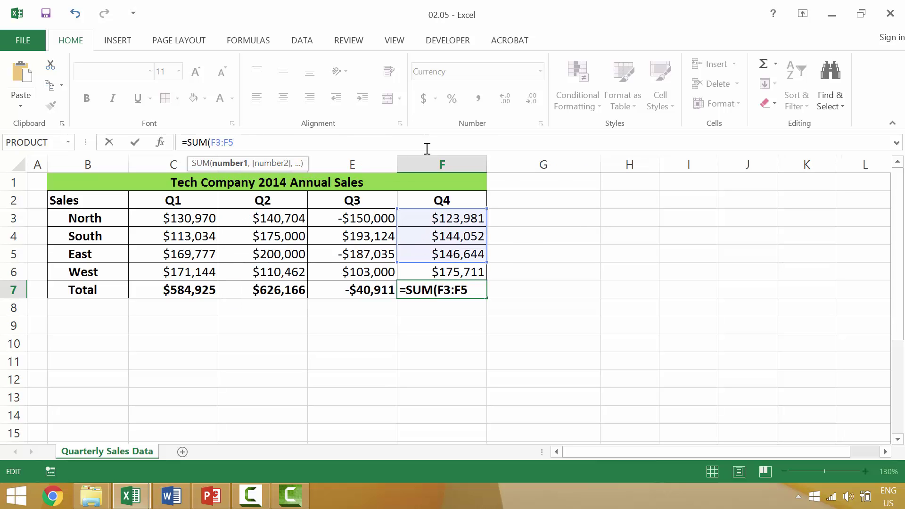
pyautogui.press('BackSpace')
pyautogui.write('6')
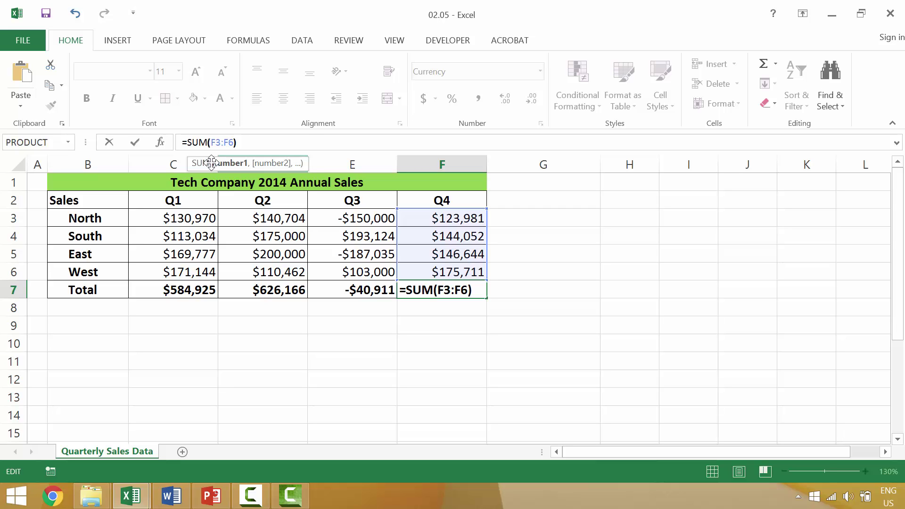
pyautogui.press('Return')
# - Examine the SUM formula and referenced range of the Q4 total in F7, comparing it with West's raw Q4 value in F6
pyautogui.click(452, 293)
pyautogui.click(272, 142)
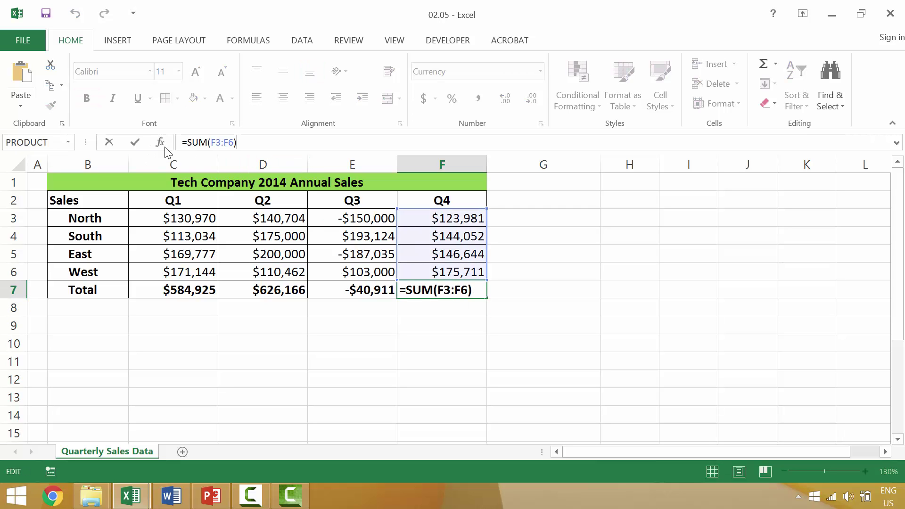
pyautogui.click(136, 143)
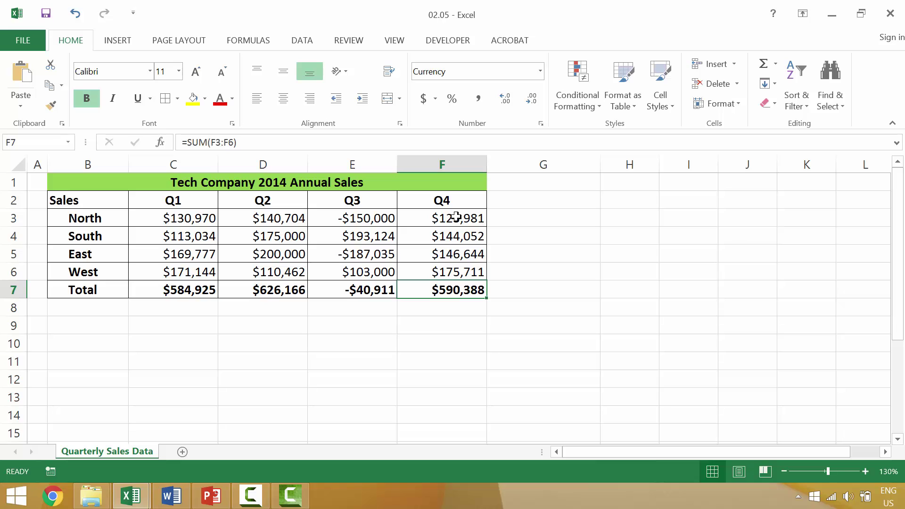
pyautogui.click(460, 272)
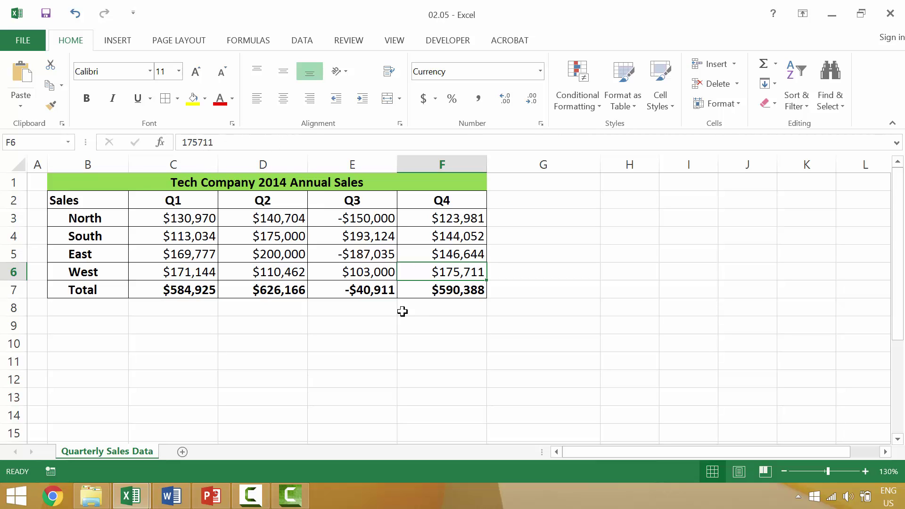
pyautogui.click(458, 290)
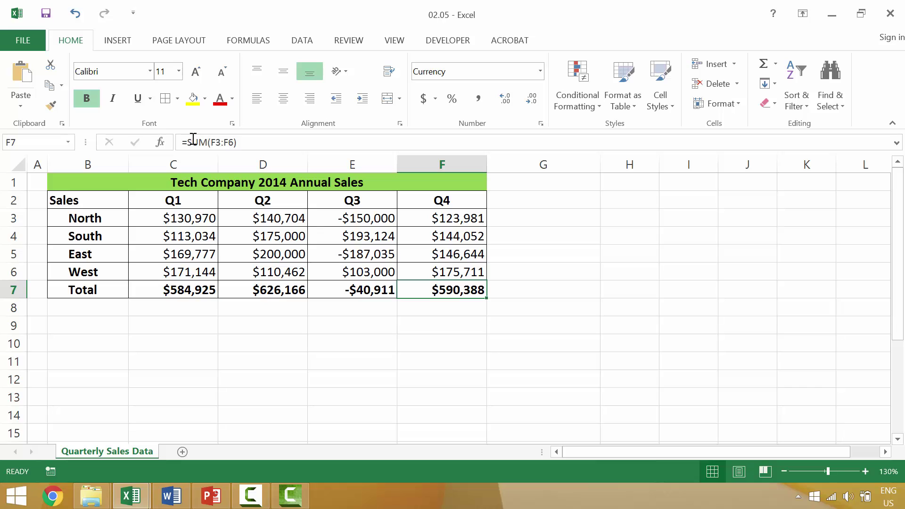
pyautogui.click(248, 143)
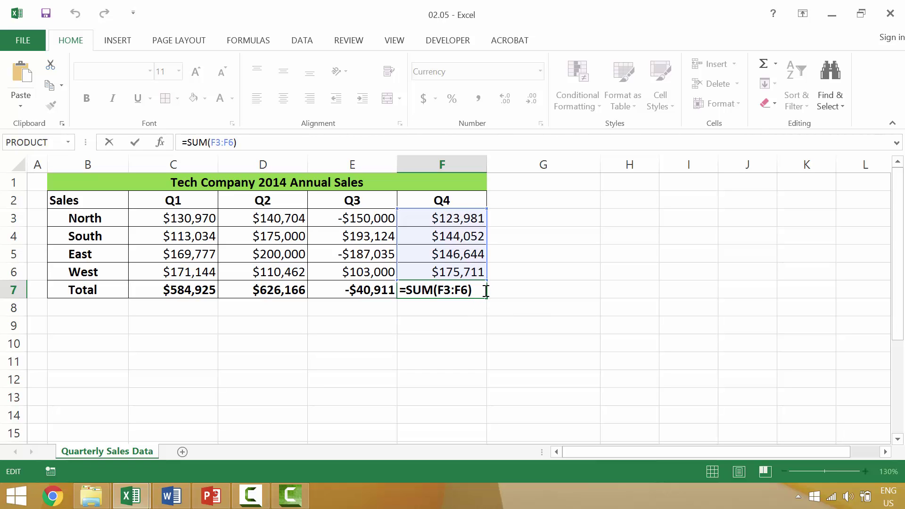
pyautogui.press('Return')
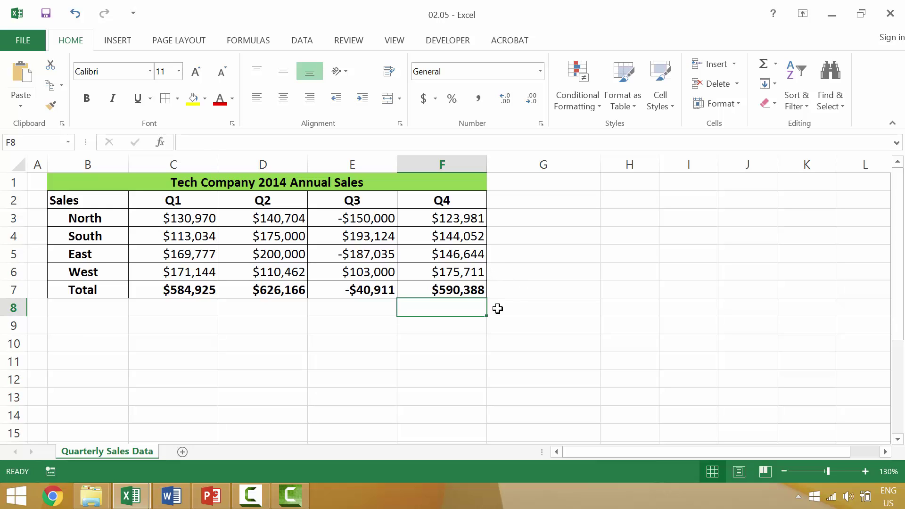
pyautogui.click(454, 293)
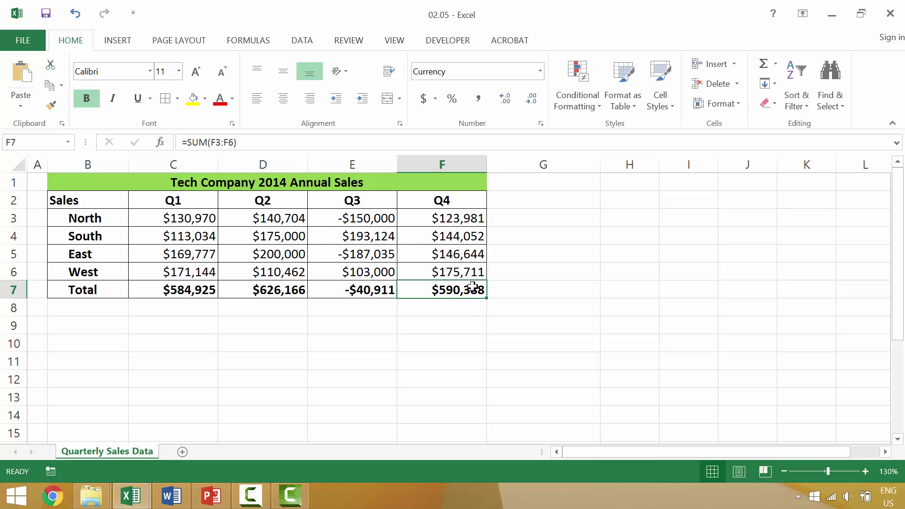
pyautogui.click(469, 302)
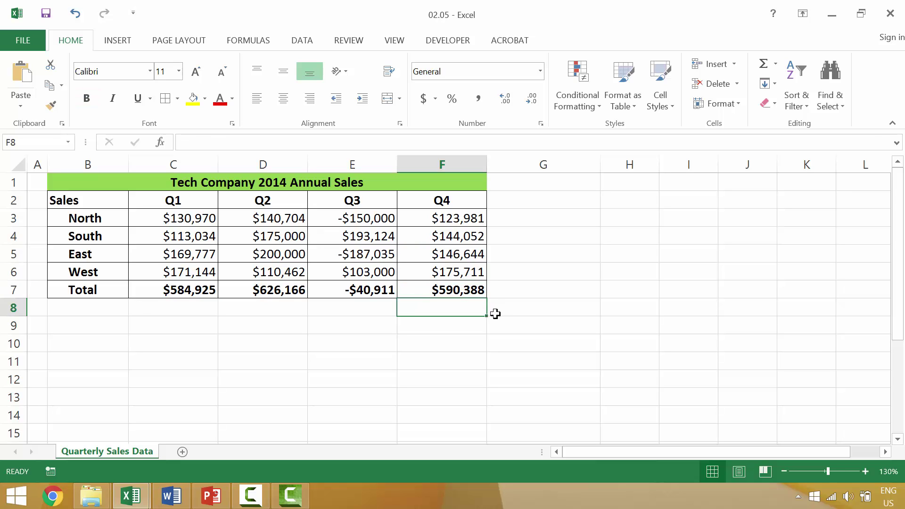